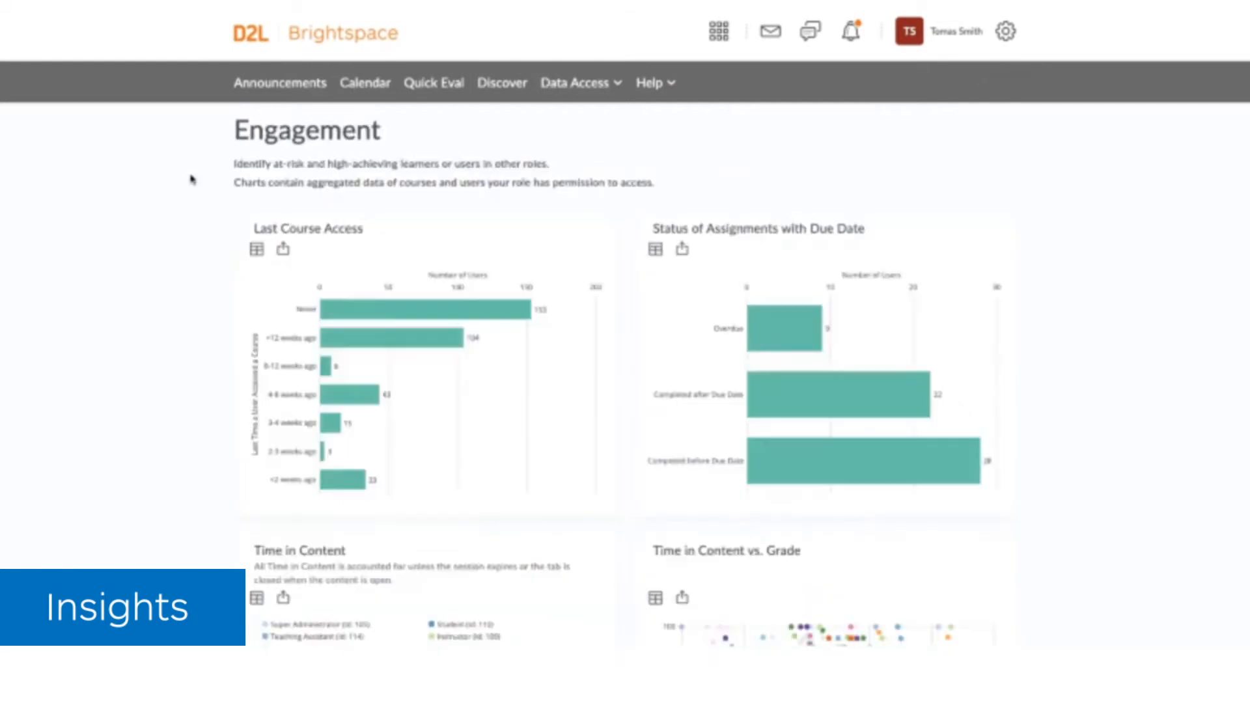
pyautogui.scroll(-3, 191, 178)
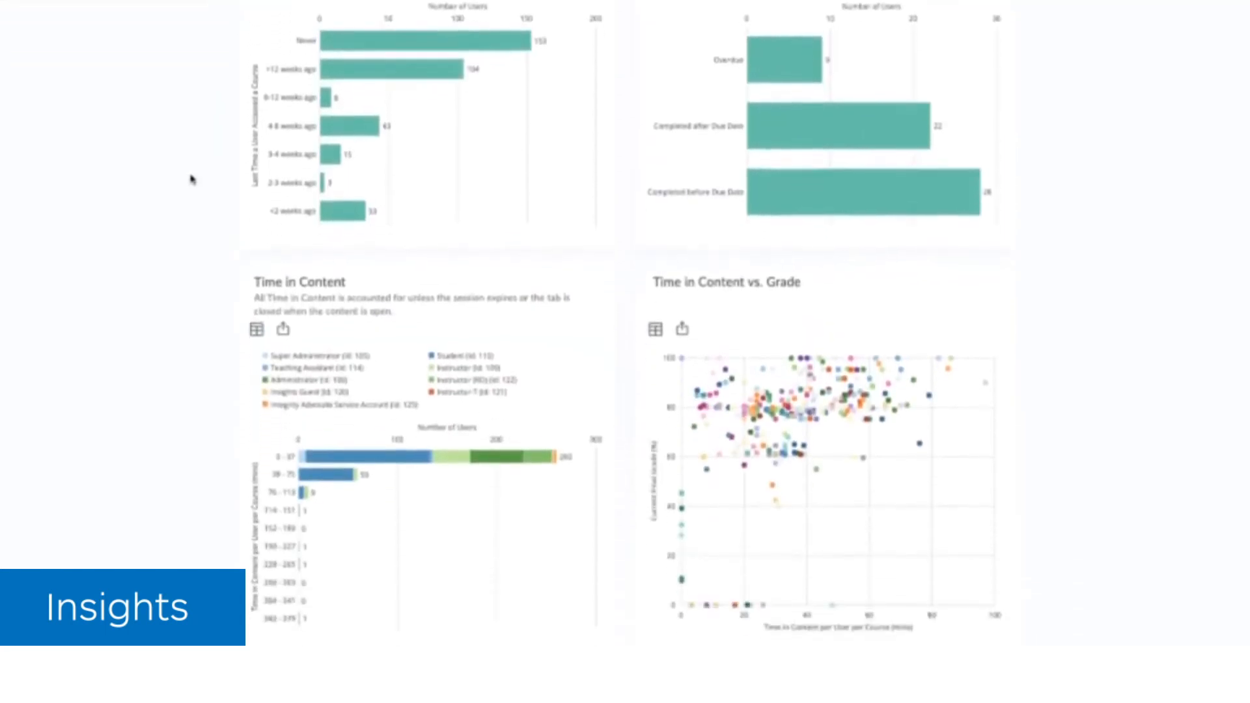
pyautogui.scroll(-1, 192, 180)
pyautogui.scroll(2, 191, 178)
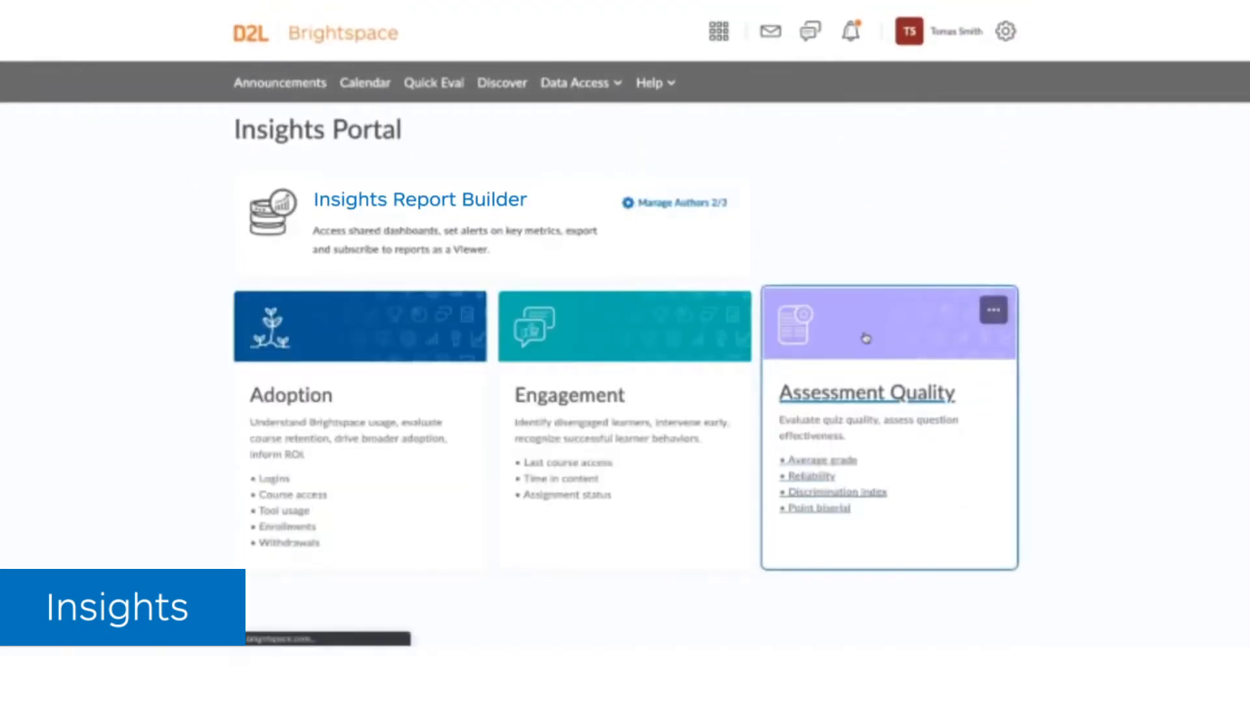
# Open the Assessment Quality dashboard card from the Insights Portal.
pyautogui.click(866, 338)
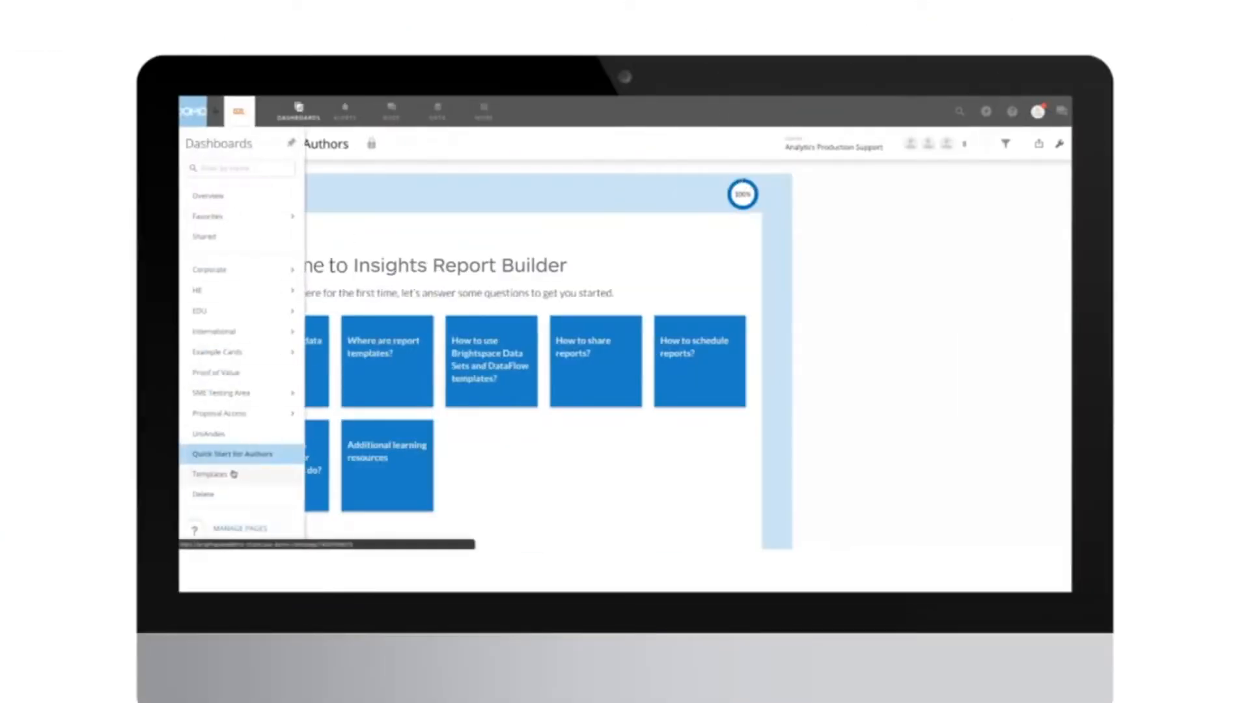
# Browse the report templates: Session Counts by Role, then the Final Calculated Grades card.
pyautogui.click(210, 475)
pyautogui.click(270, 253)
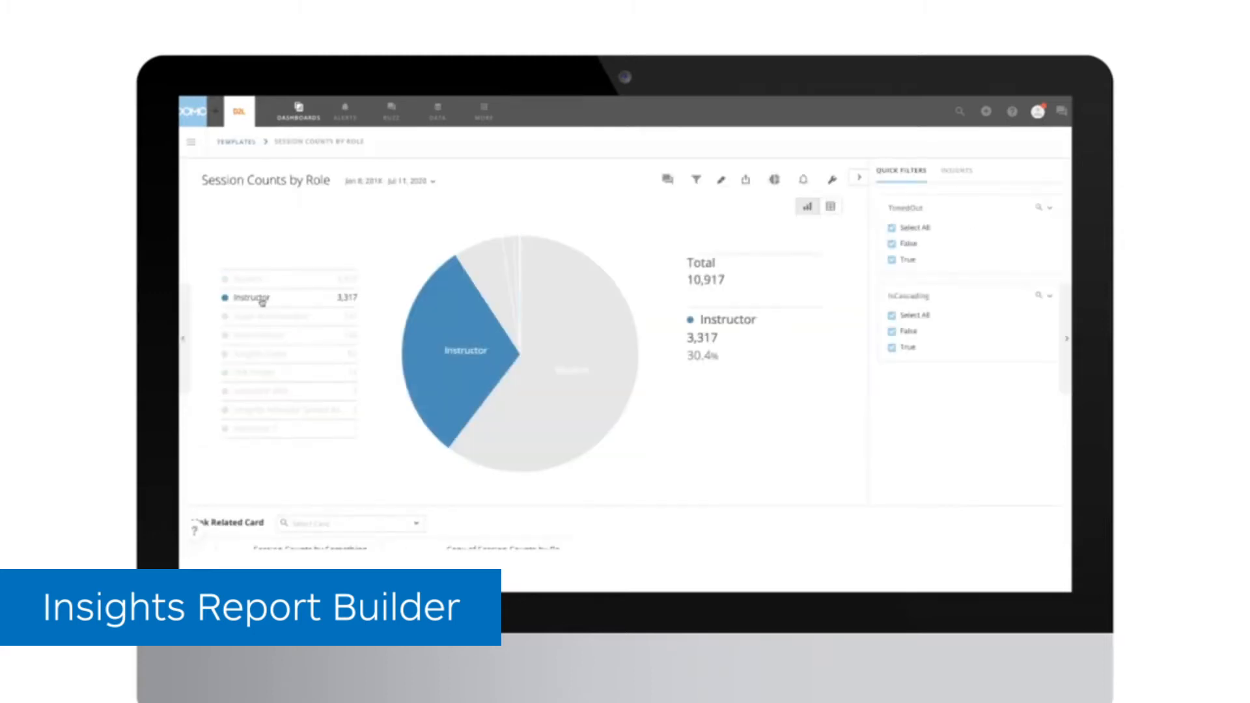
pyautogui.click(238, 140)
pyautogui.click(271, 400)
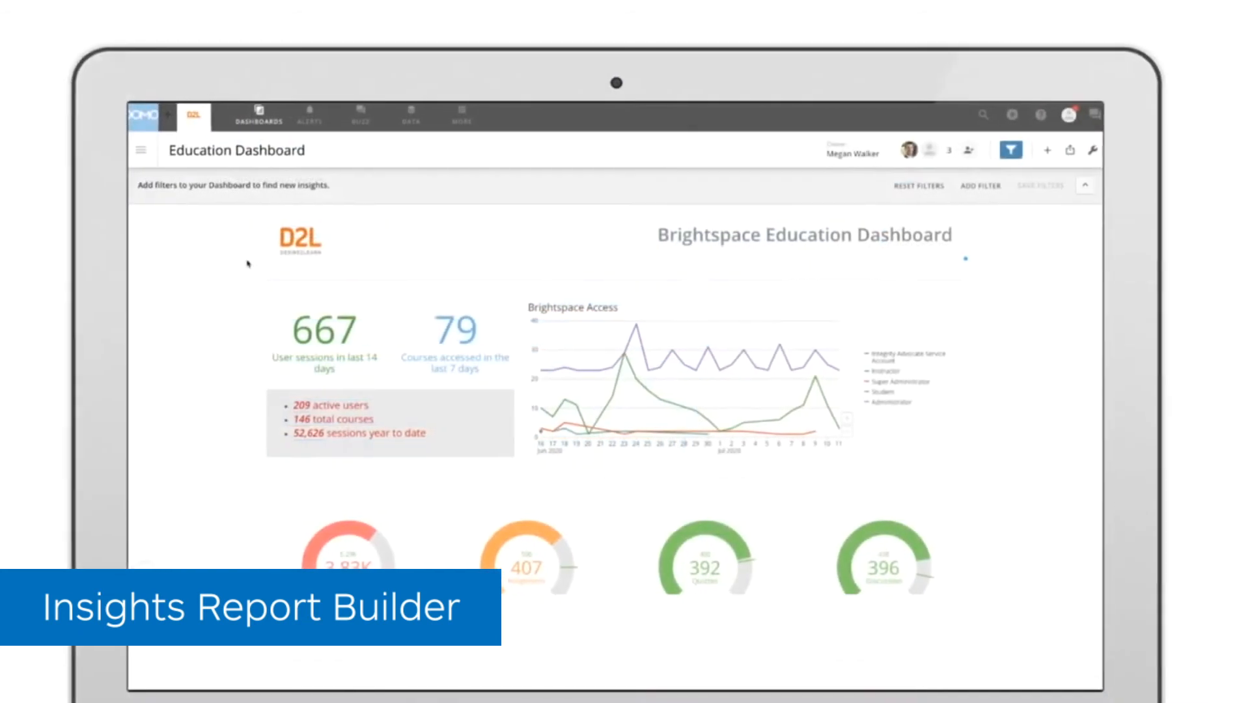
pyautogui.scroll(-2, 248, 263)
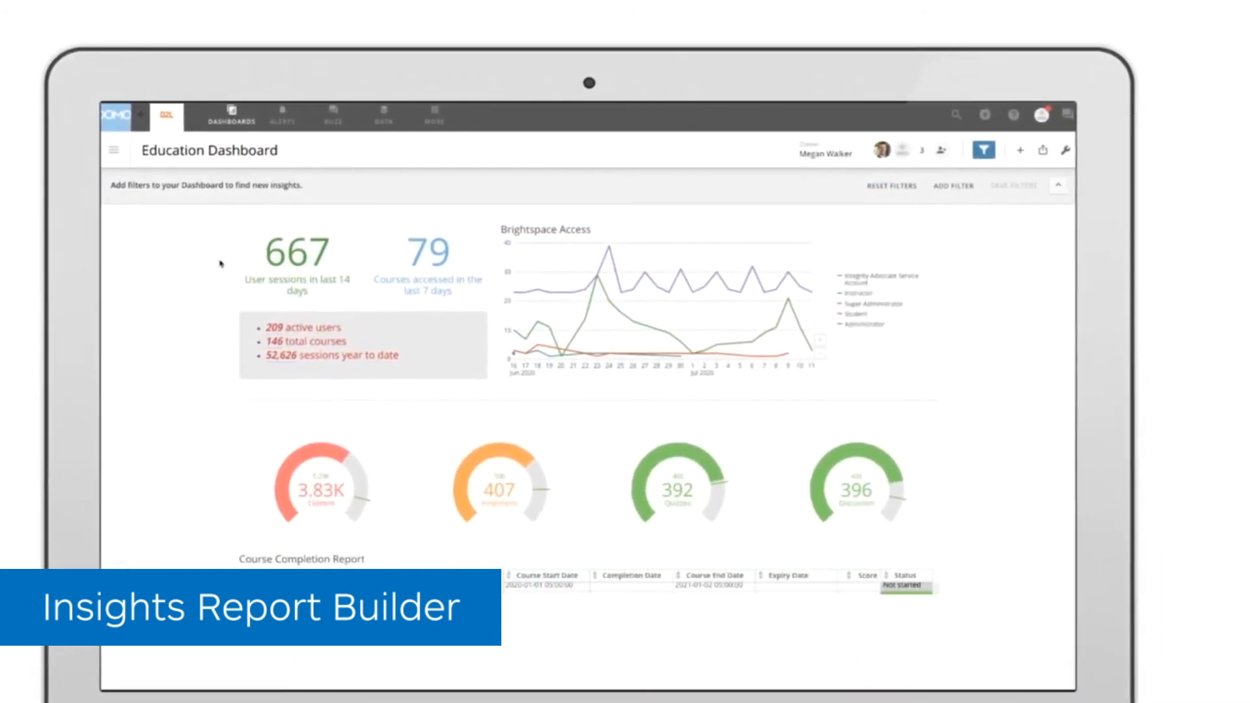
pyautogui.scroll(-2, 221, 263)
pyautogui.scroll(-2, 230, 263)
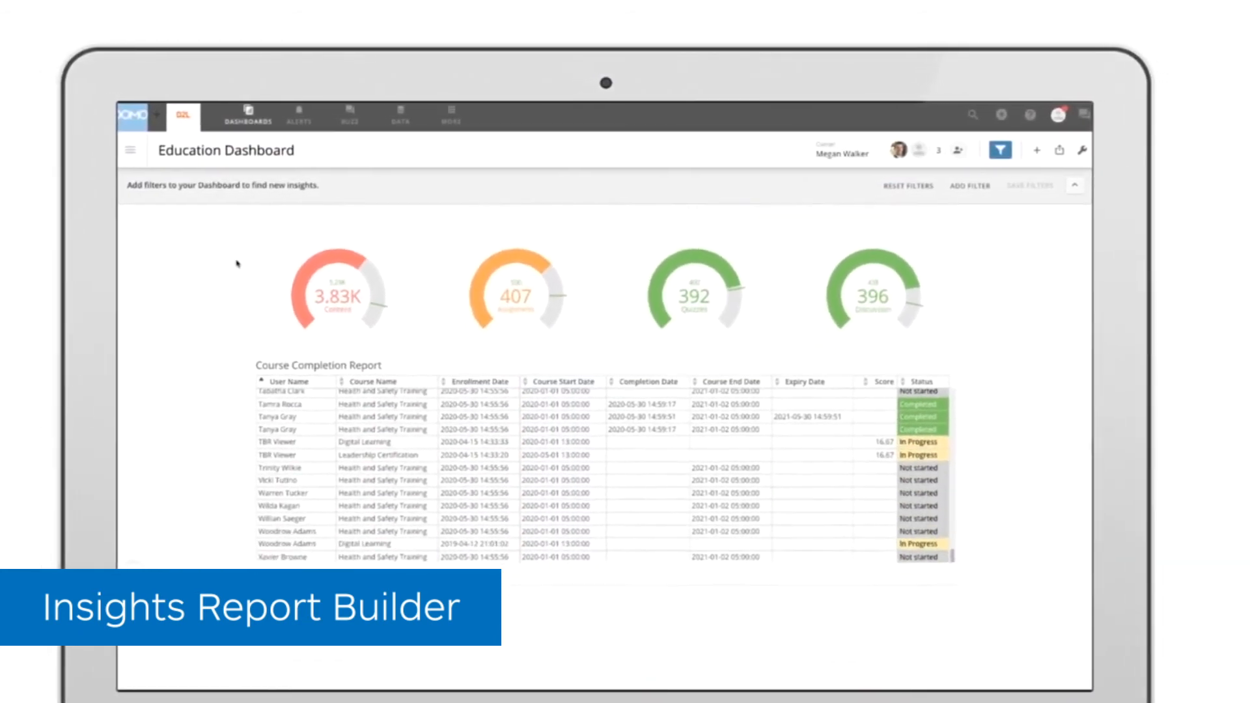
pyautogui.scroll(-2, 237, 262)
pyautogui.scroll(-1, 236, 263)
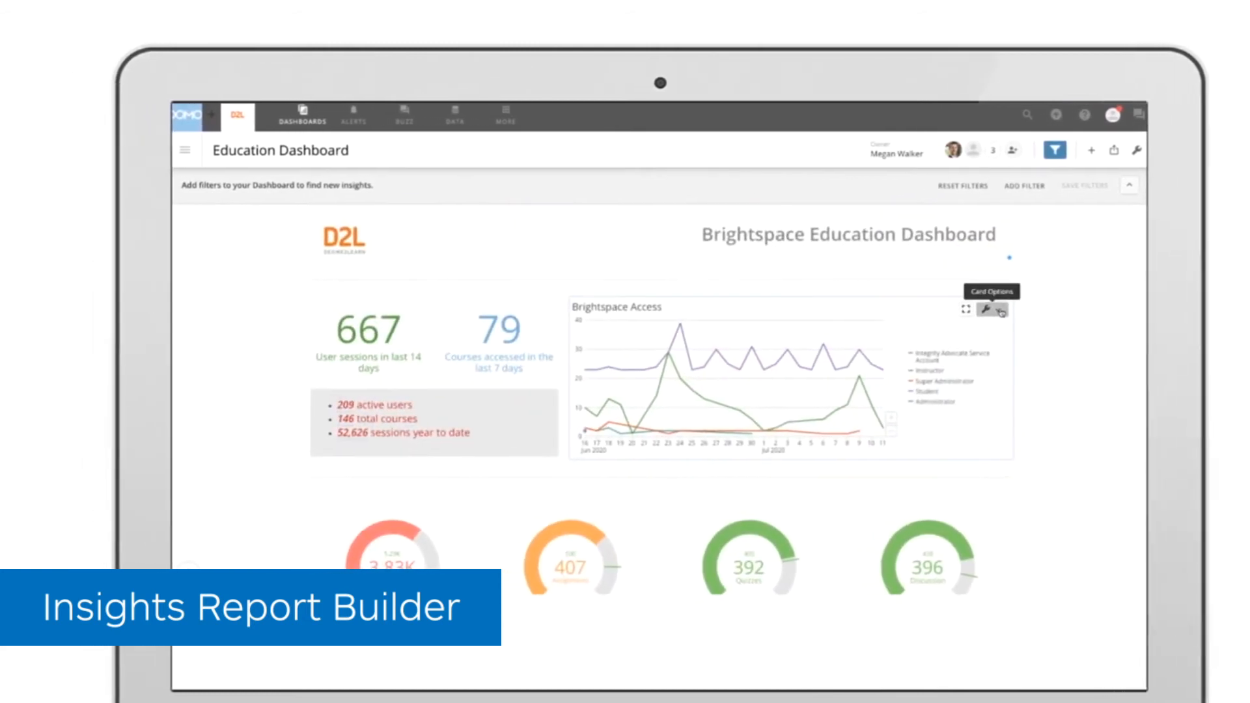
# Show Card Options for the Brightspace Access chart on the Education Dashboard.
pyautogui.click(1000, 312)
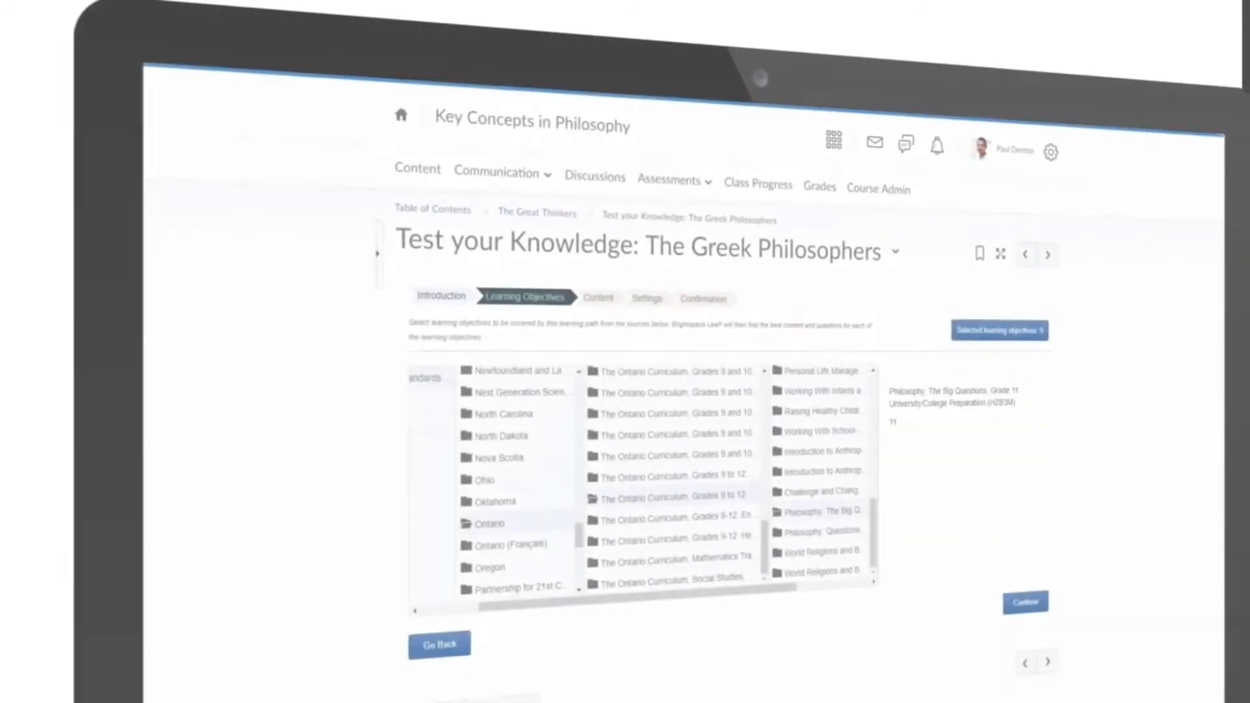